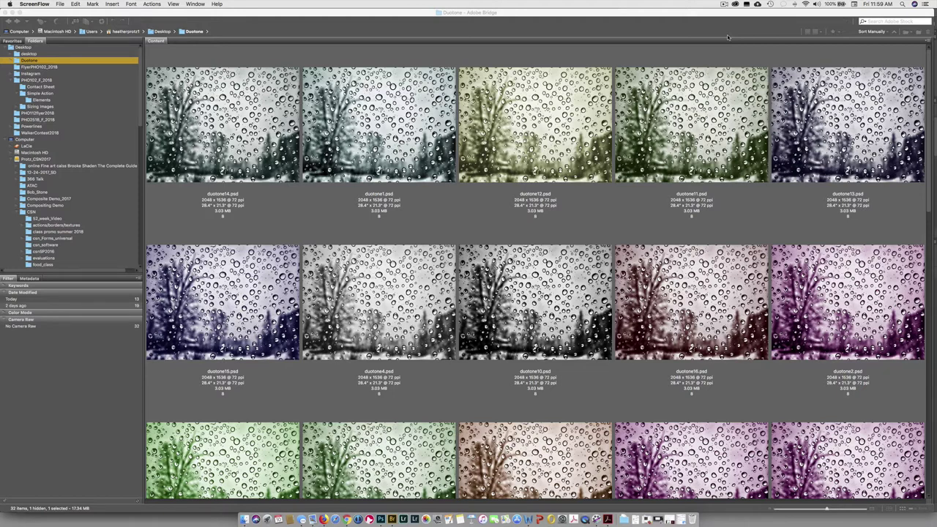
Select the first ten thumbnails, duotone14 through the second row, and open Batch Rename.
click(245, 120)
shift+click(847, 300)
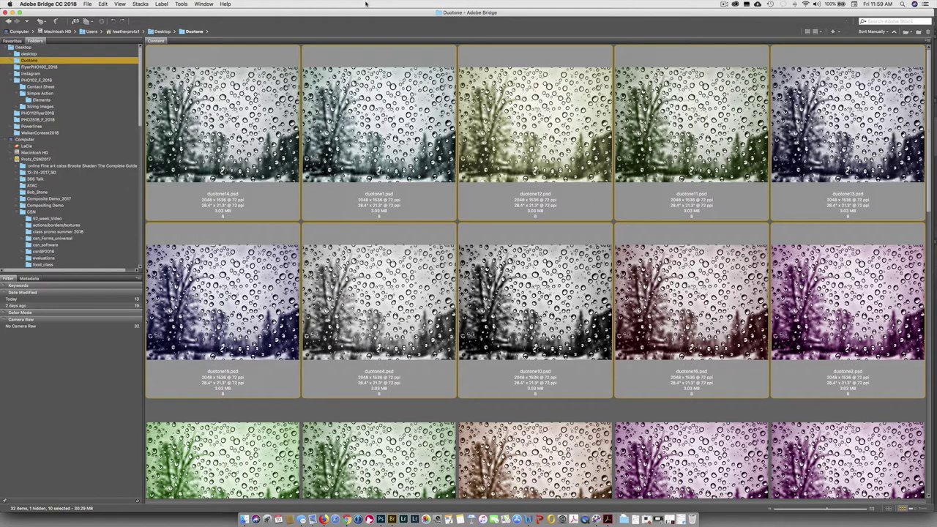
click(181, 4)
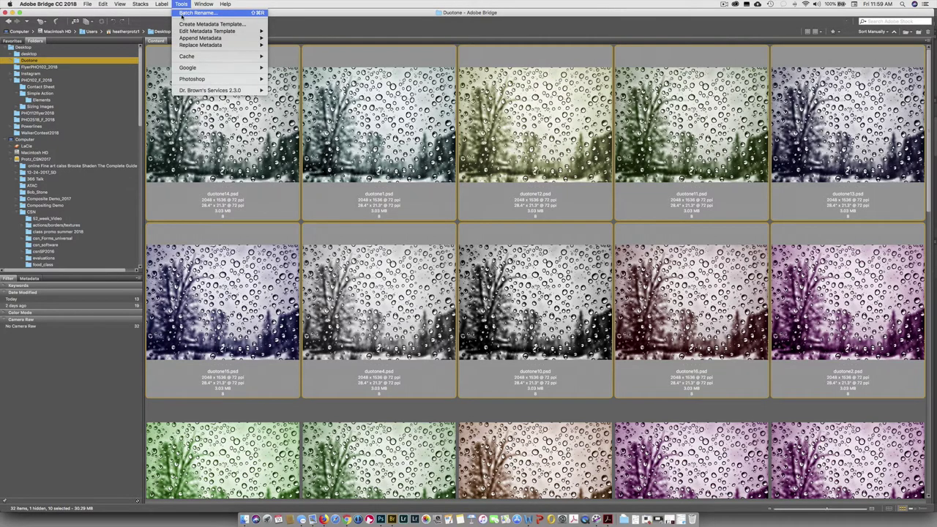
click(182, 13)
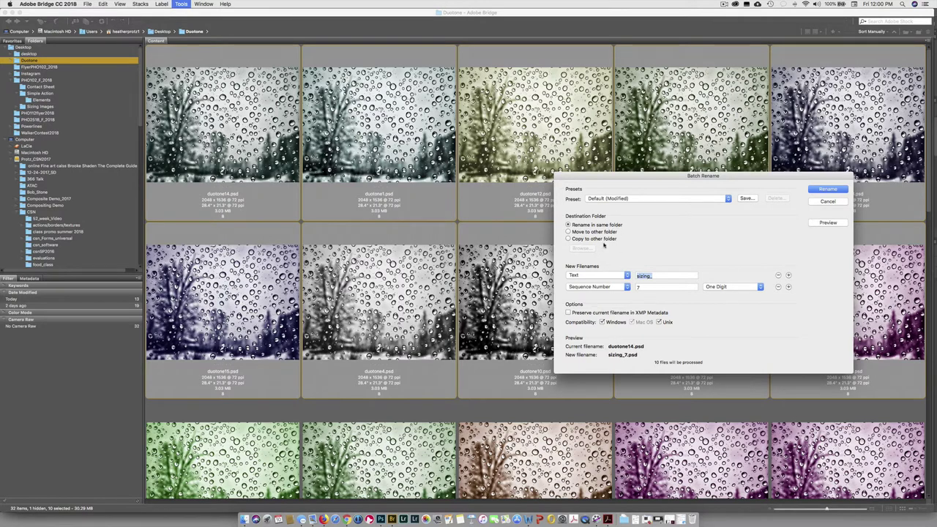
Change the first New Filenames part from Text to a Sequence Number, starting at 1, Three Digits.
click(609, 276)
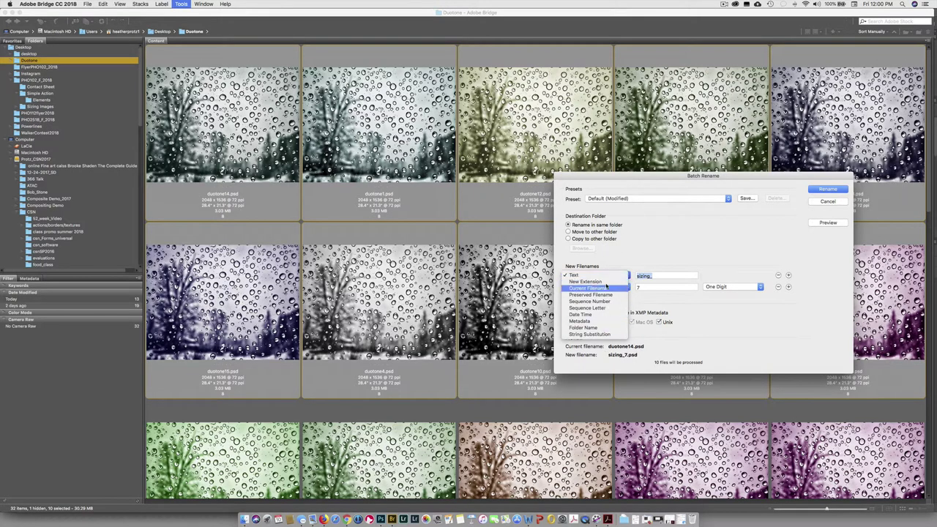
click(598, 274)
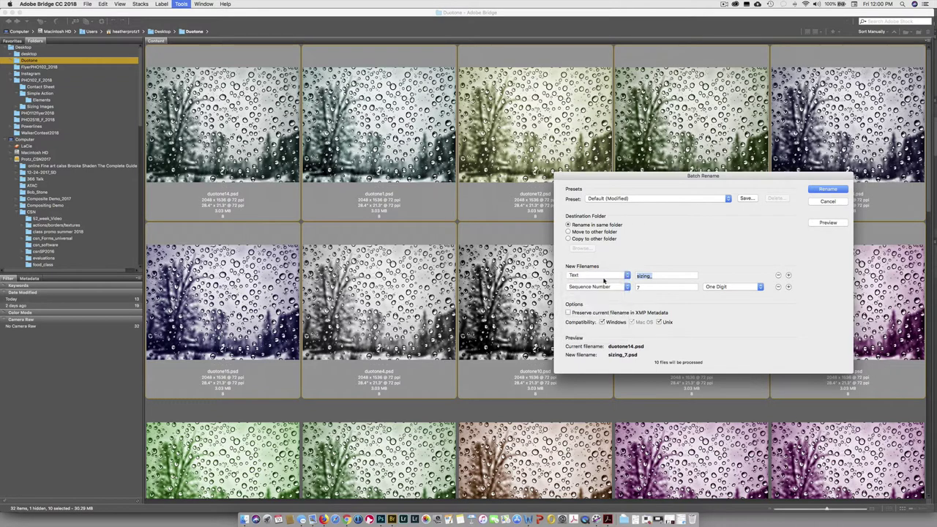
click(604, 276)
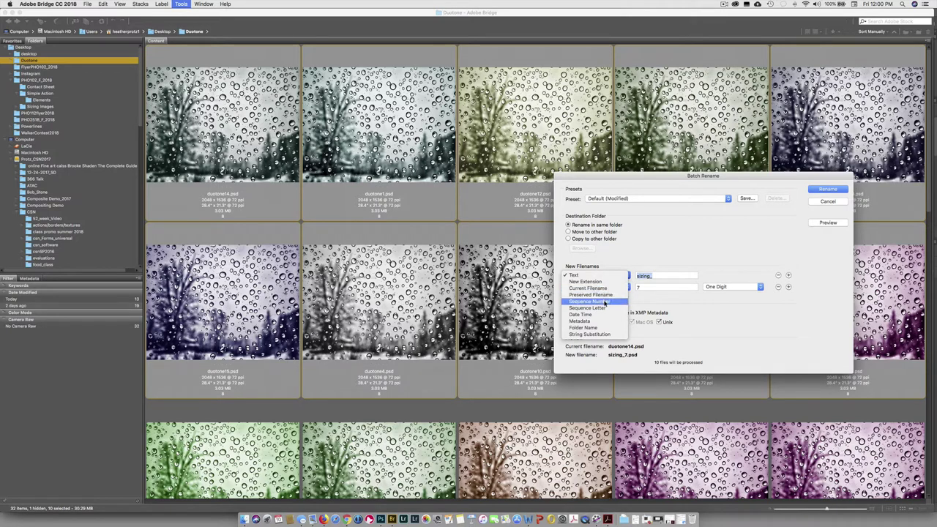
click(605, 301)
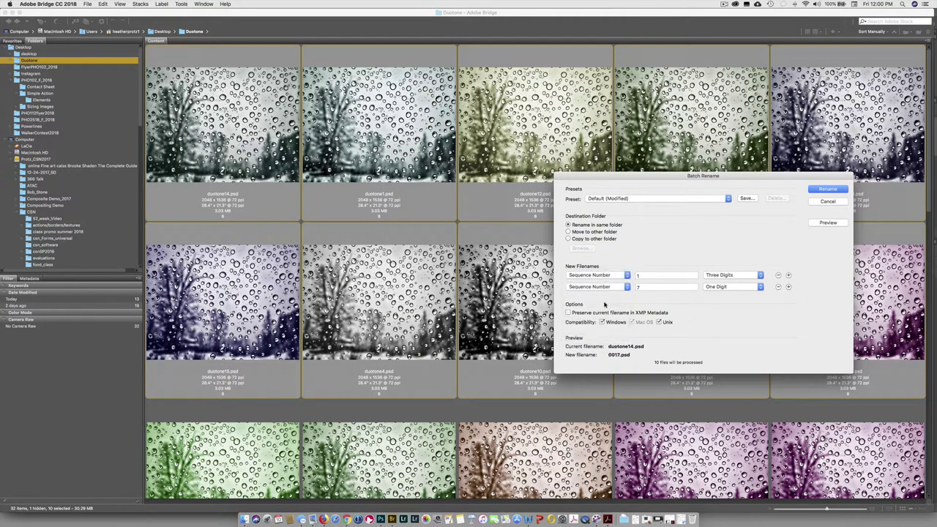
click(720, 280)
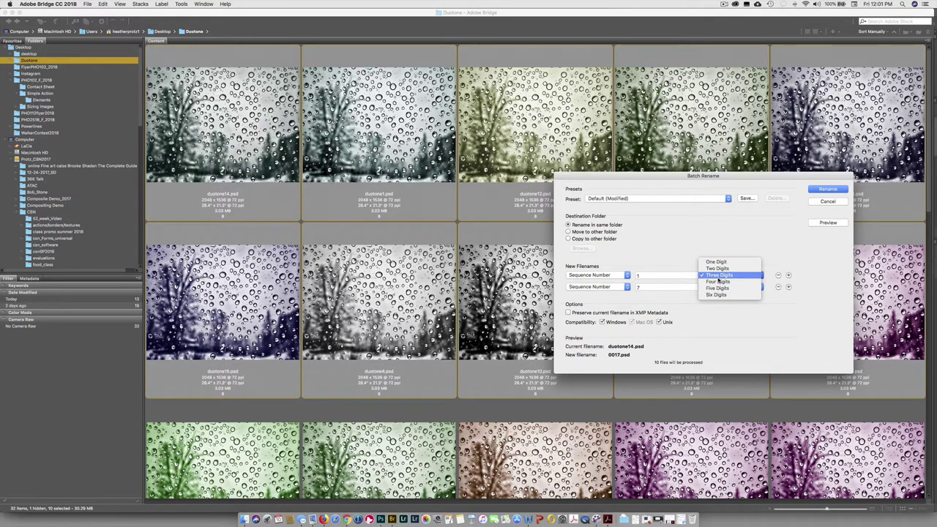
Make the second name part the text '_Duotone' and preserve original filenames in XMP metadata.
click(718, 276)
click(612, 287)
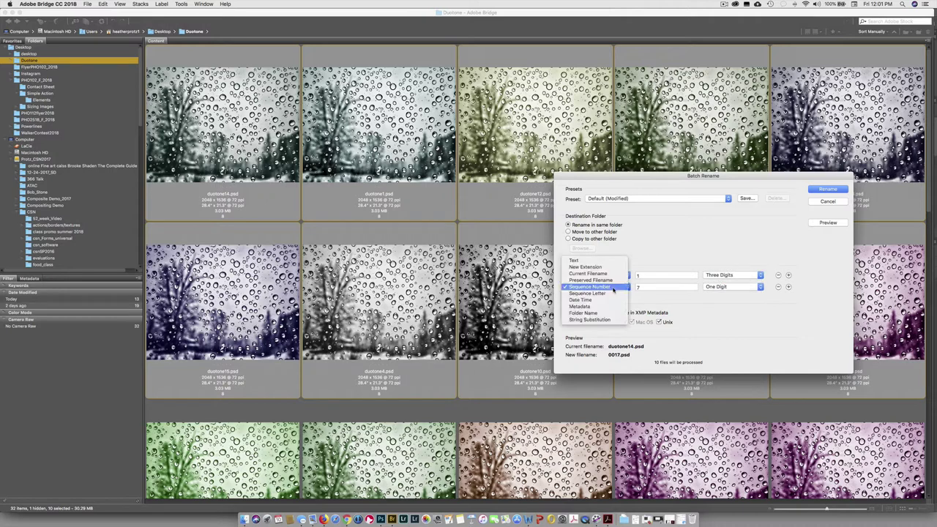
click(600, 260)
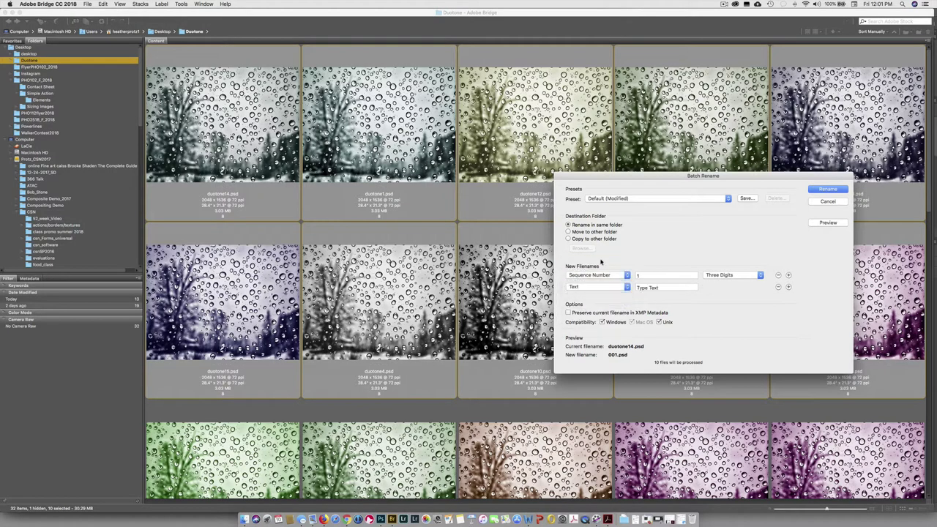
click(642, 288)
text(_)
text(Duotone)
click(568, 313)
Rename the ten selected files to 001_Duotone.psd through 010_Duotone.psd.
click(830, 191)
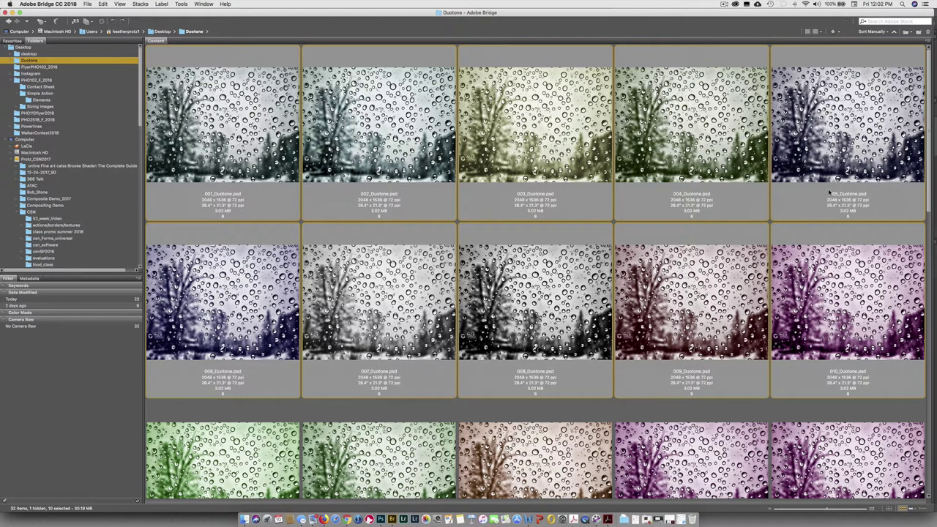
scroll(724, 233, down, 10)
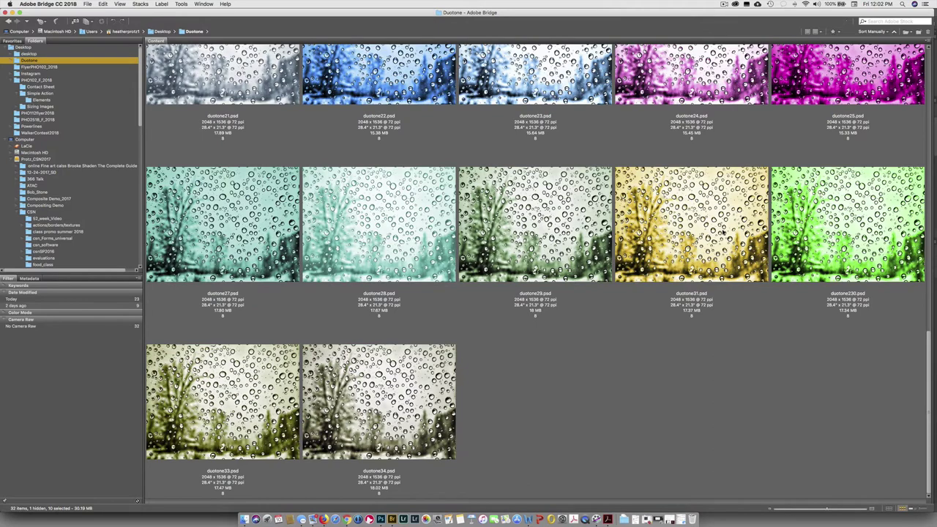
scroll(723, 233, up, 5)
scroll(723, 233, down, 5)
Select the next ten thumbnails, from duotone21 through duotone230.
drag(931, 343, 929, 333)
scroll(217, 170, up, 4)
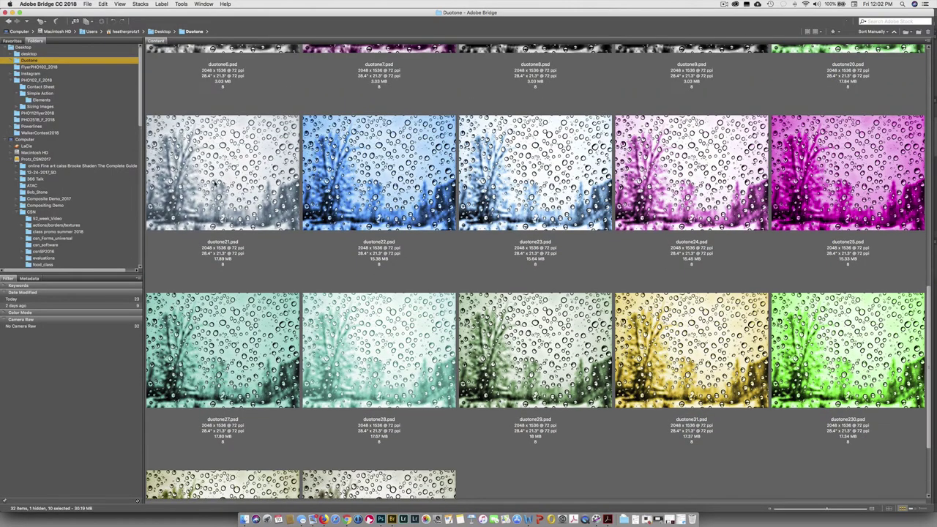
click(217, 184)
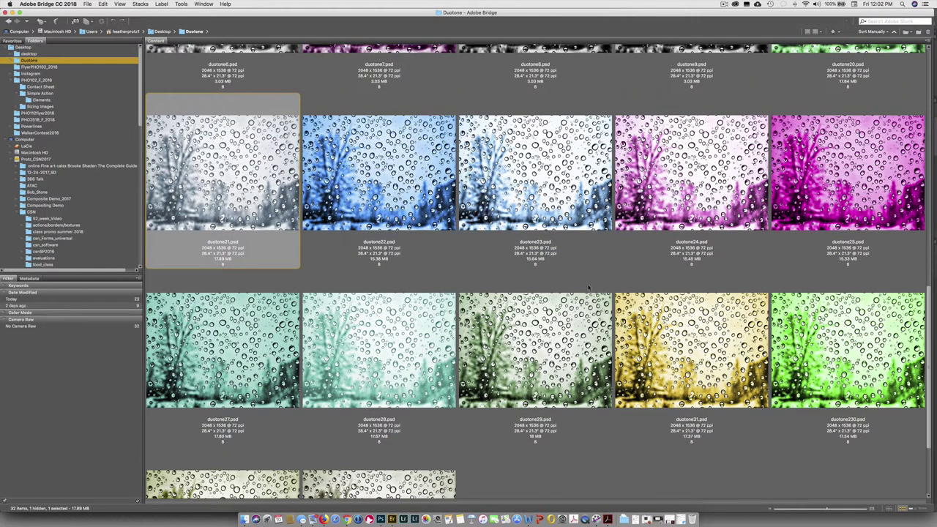
shift+click(846, 340)
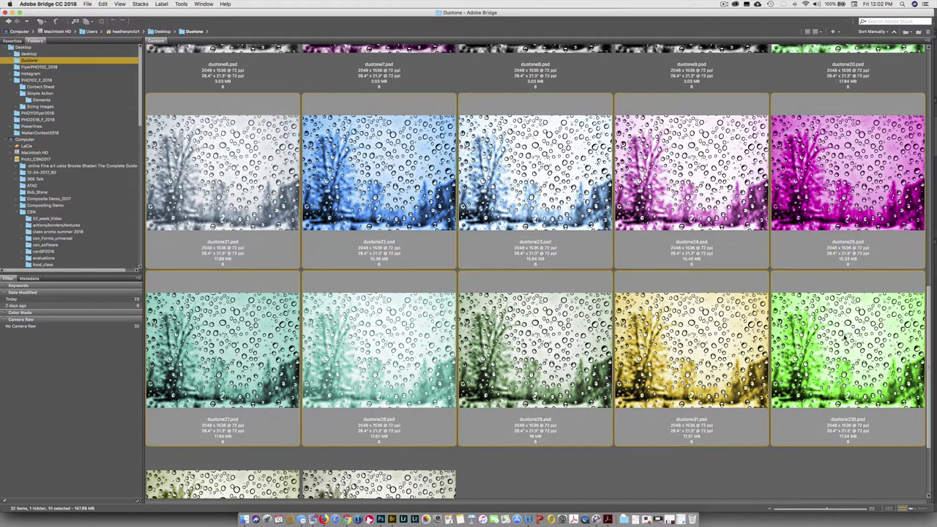
Batch rename the ten files with 'Faux' inserted before Duotone, numbered from 011_FauxDuotone.
click(181, 4)
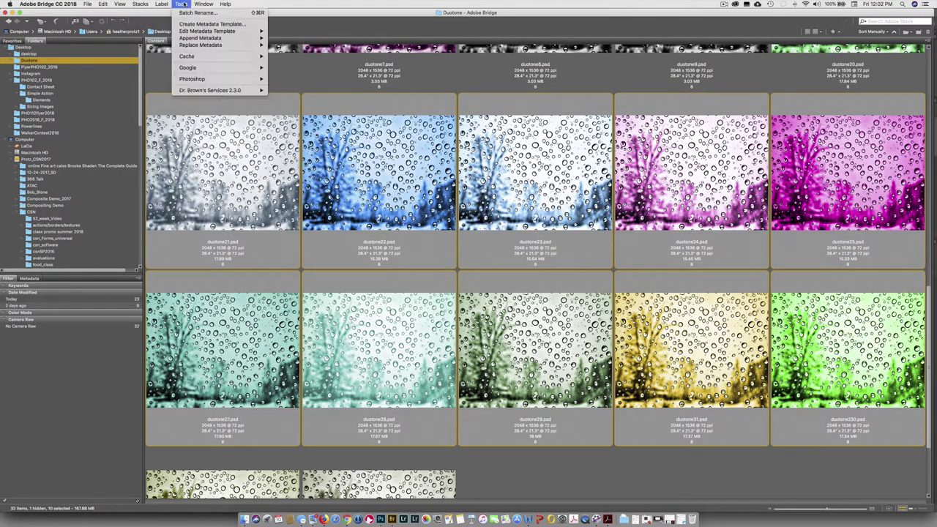
click(194, 12)
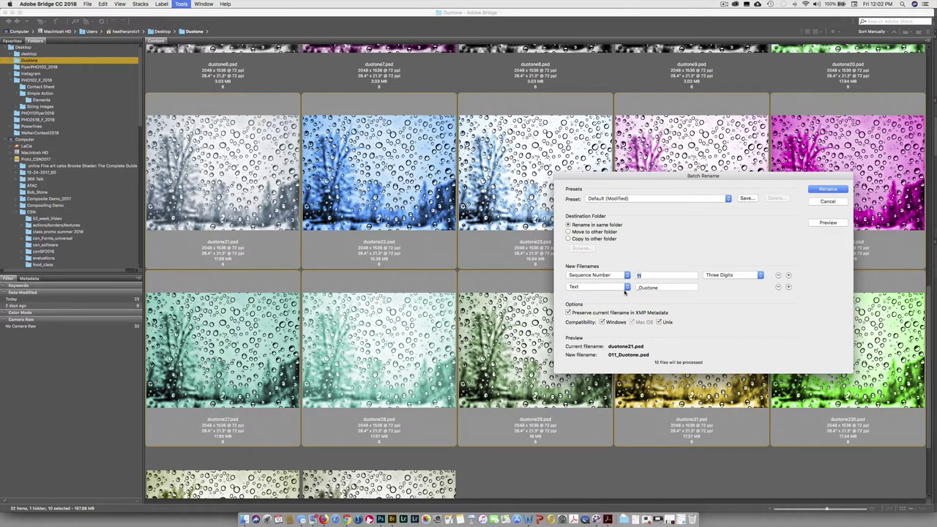
click(640, 289)
text(Faux)
click(829, 191)
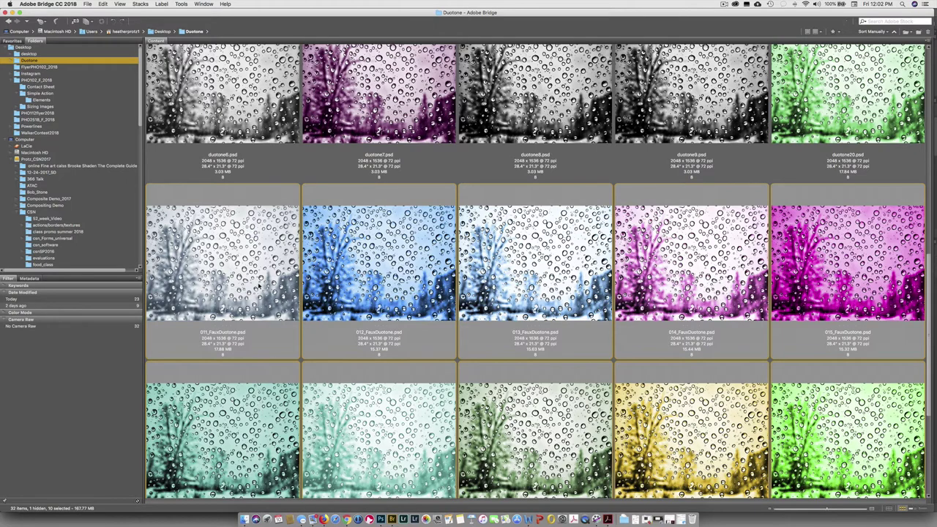
Drag the ten FauxDuotone thumbnails up ahead of the unrenamed duotone files and verify the order.
drag(259, 285, 172, 421)
scroll(475, 336, down, 10)
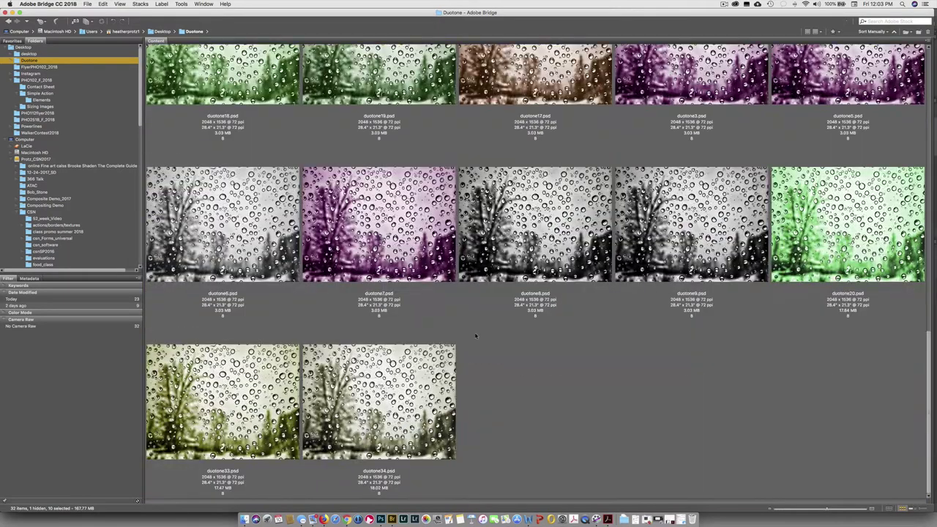
scroll(911, 355, up, 5)
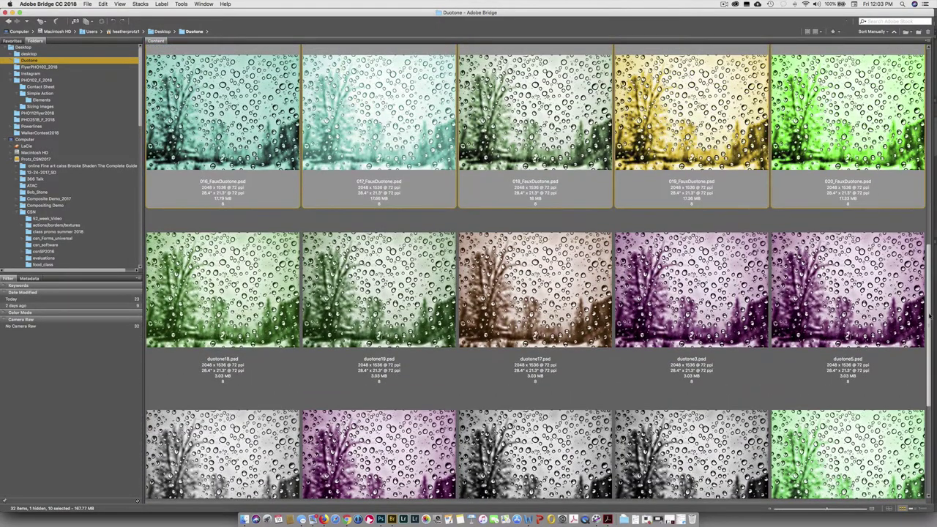
scroll(930, 317, up, 1)
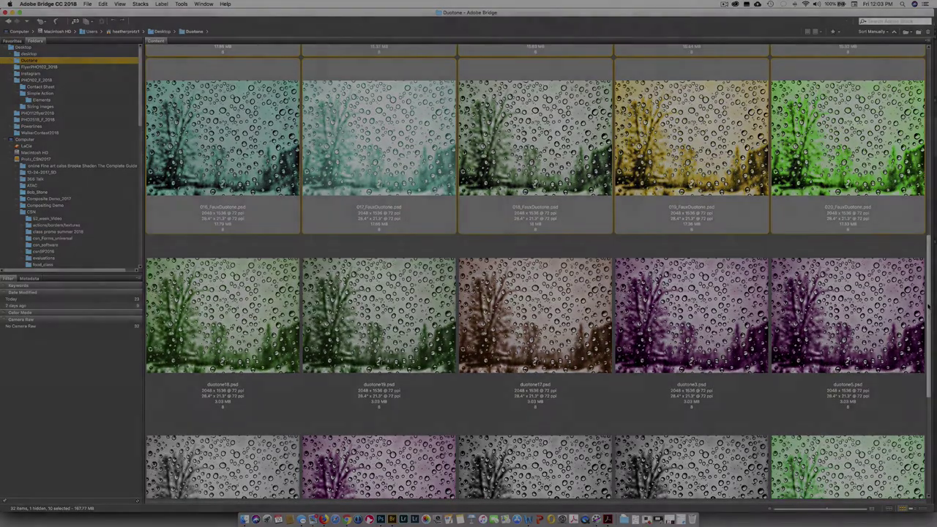